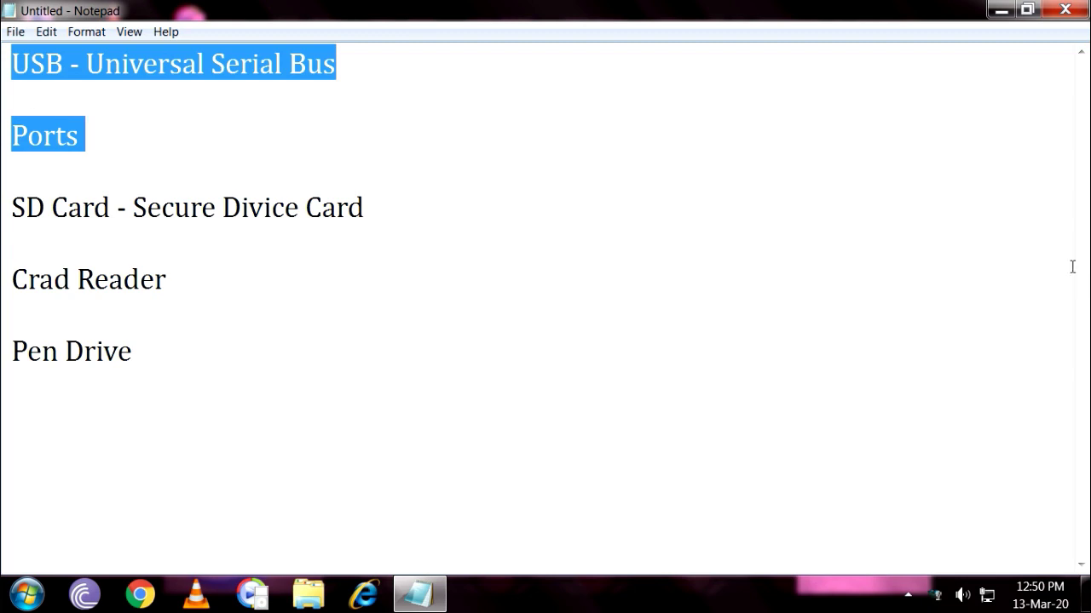
- Minimise the Notepad notes, view the CPU picture from the desktop to show the USB ports, and close it
{"action": "left_click", "coordinate": [1000, 10]}
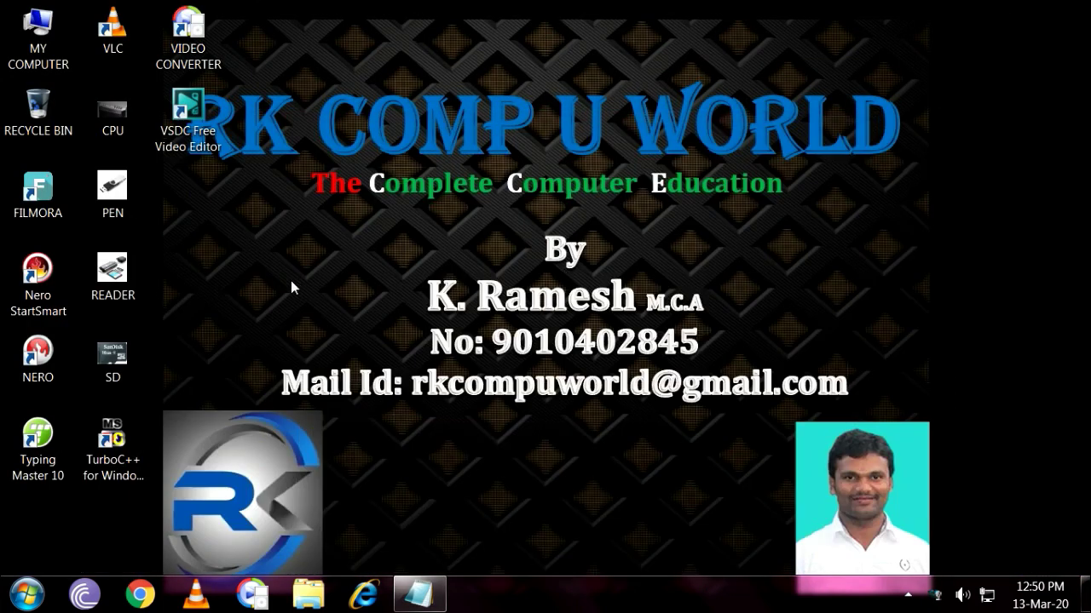
{"action": "left_click", "coordinate": [136, 112]}
{"action": "double_click", "coordinate": [136, 112]}
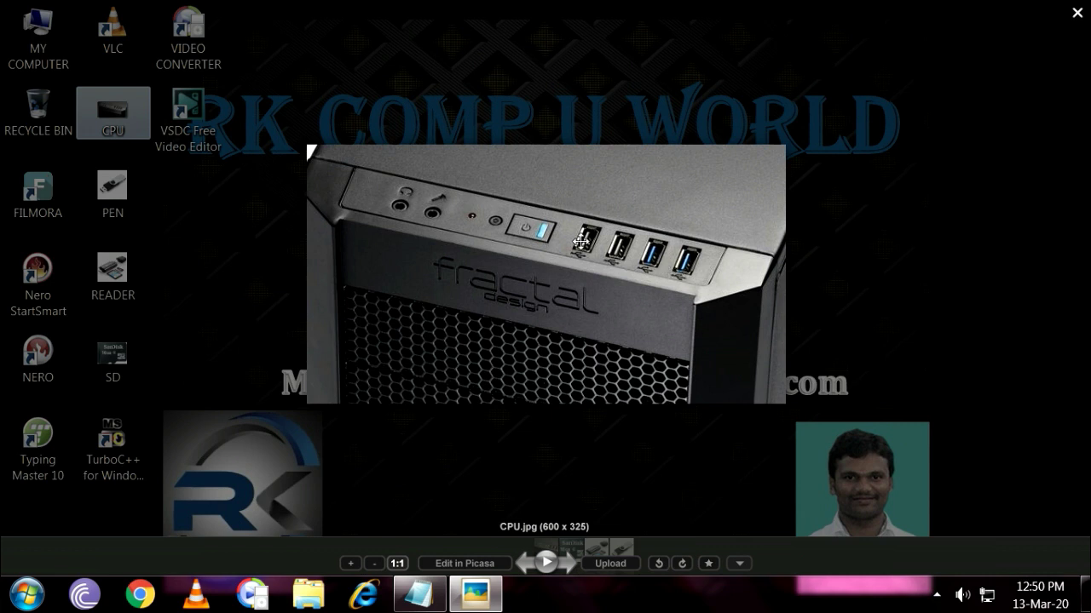
{"action": "left_click", "coordinate": [1077, 12]}
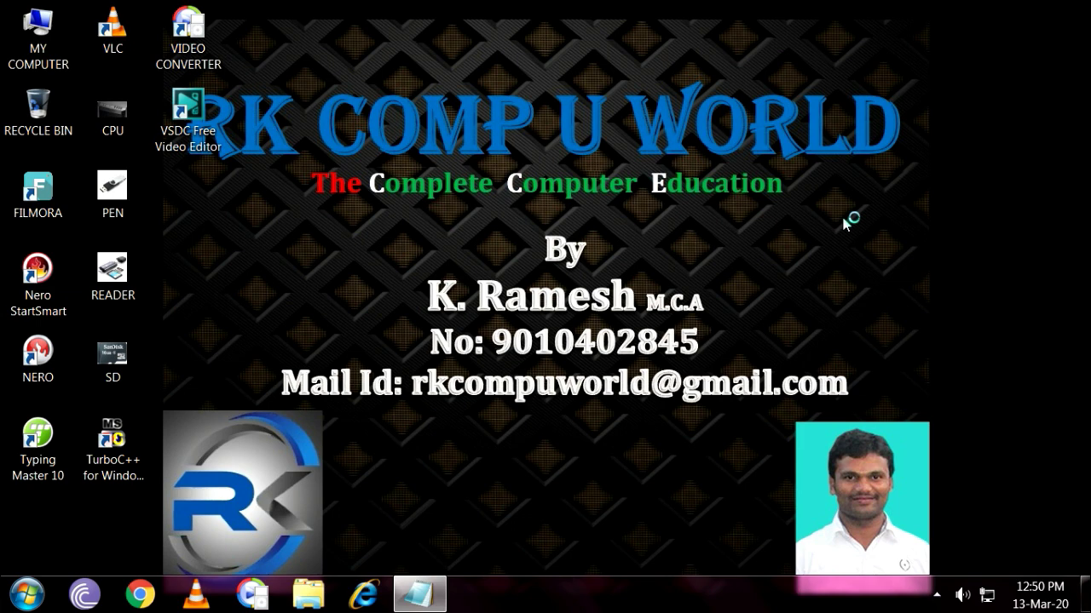
- Return to the Notepad notes and highlight the term "SD Card" in its line
{"action": "left_click", "coordinate": [424, 596]}
{"action": "left_click", "coordinate": [147, 210]}
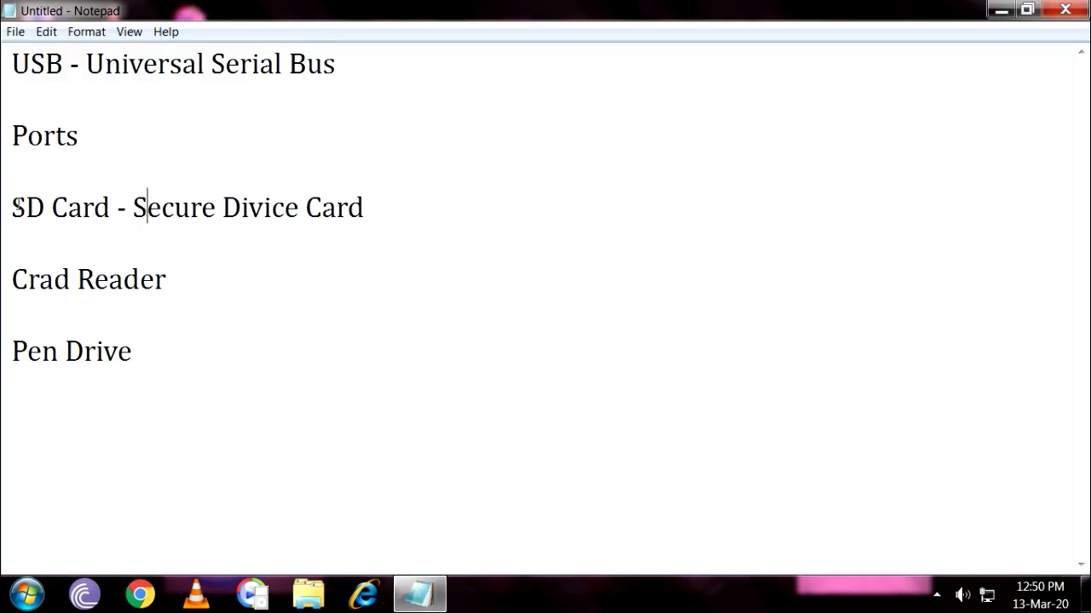
{"action": "left_click_drag", "start_coordinate": [11, 207], "coordinate": [111, 209]}
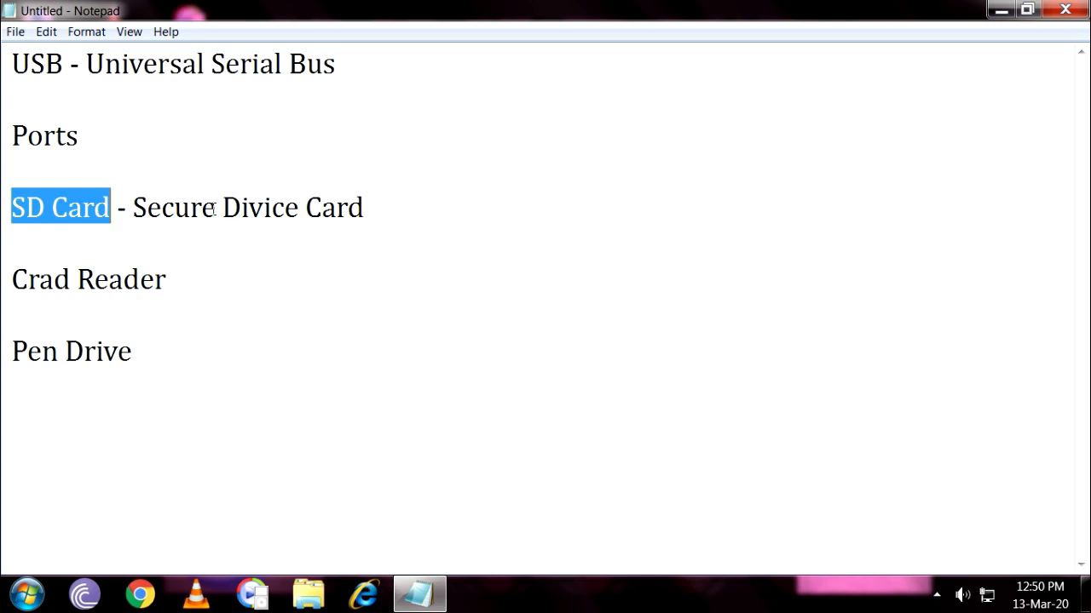
{"action": "left_click", "coordinate": [139, 228]}
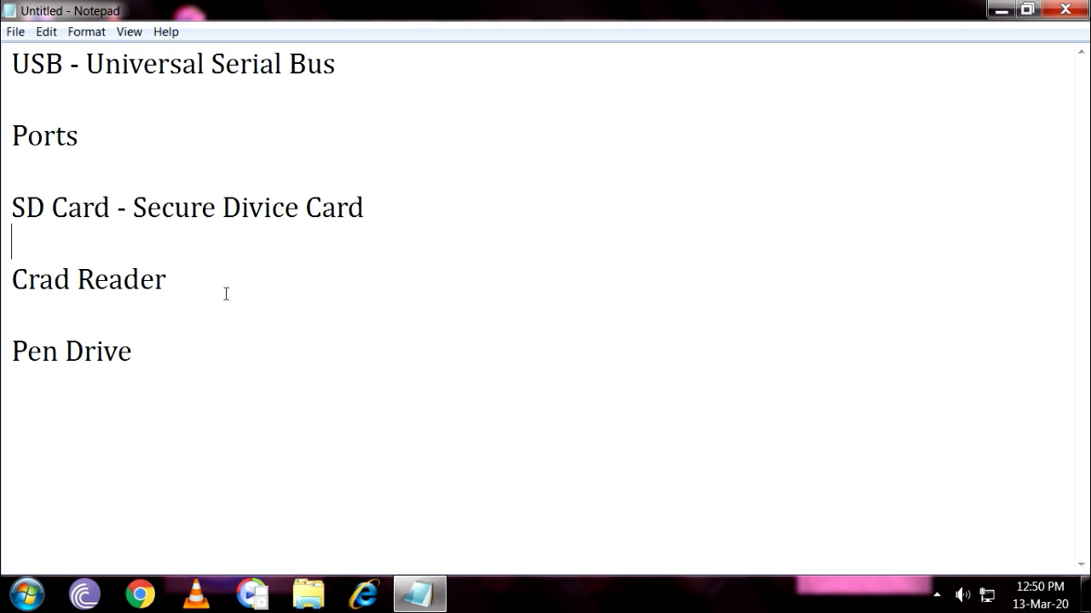
- Minimise the notes, view the SD picture from the desktop, and close it
{"action": "left_click", "coordinate": [1001, 8]}
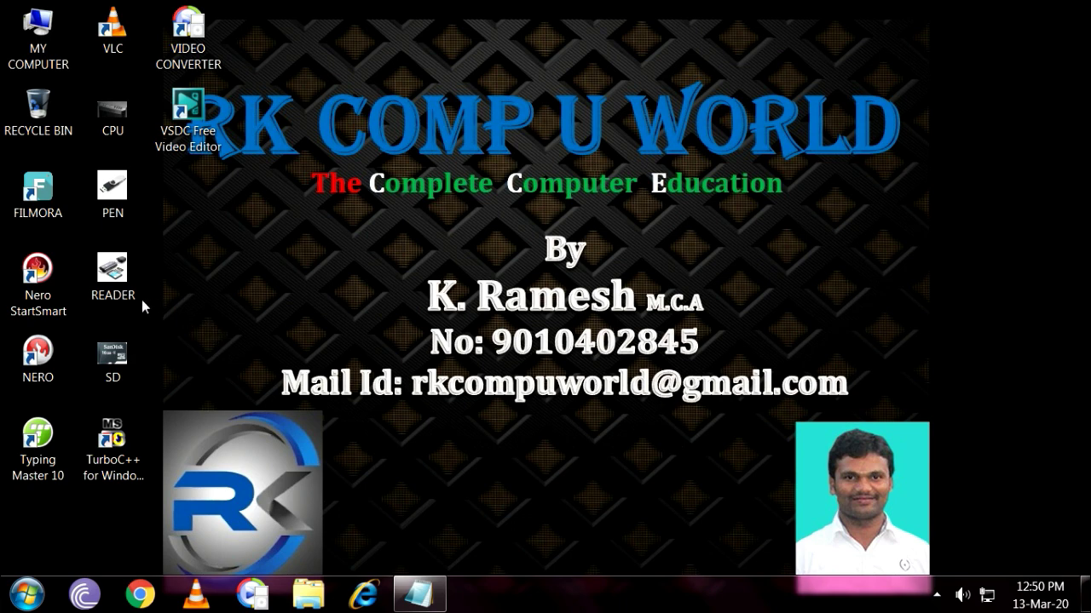
{"action": "double_click", "coordinate": [130, 361]}
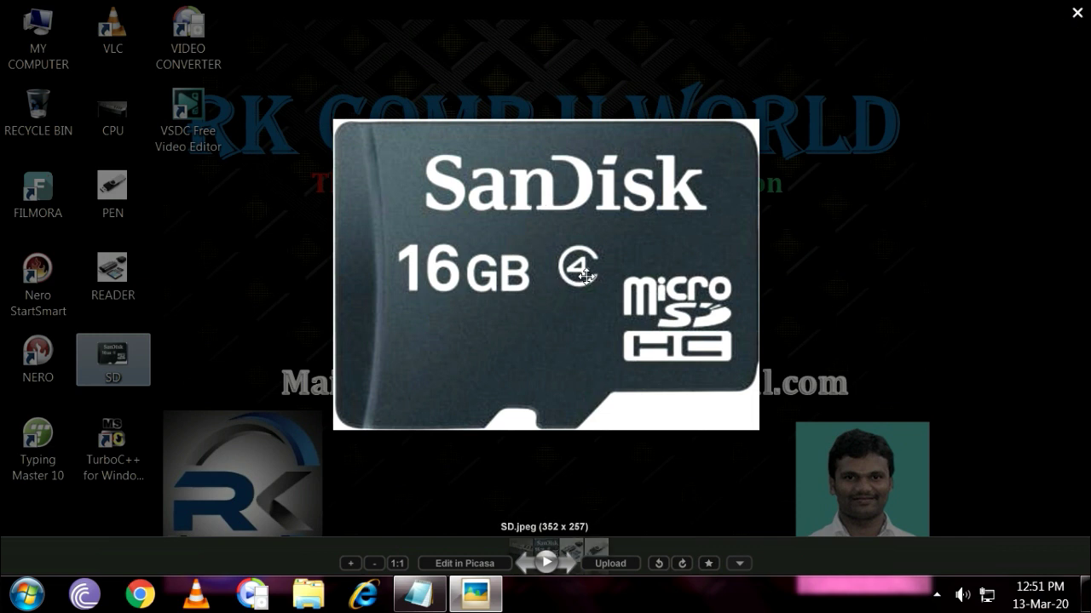
{"action": "left_click", "coordinate": [1076, 12]}
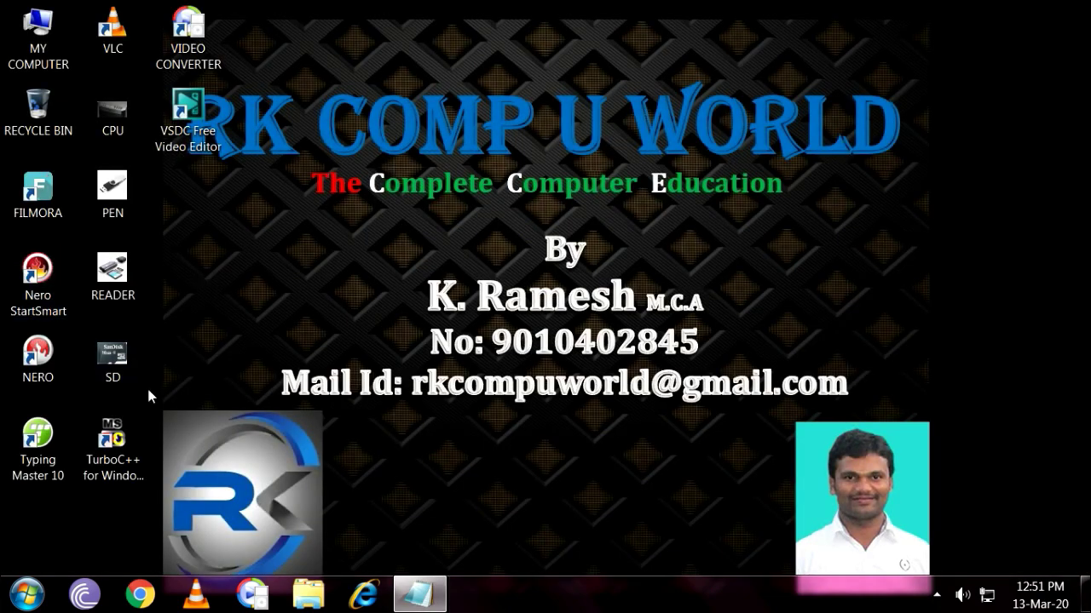
- View the READER picture and the PEN picture from the desktop, closing each one
{"action": "double_click", "coordinate": [126, 277]}
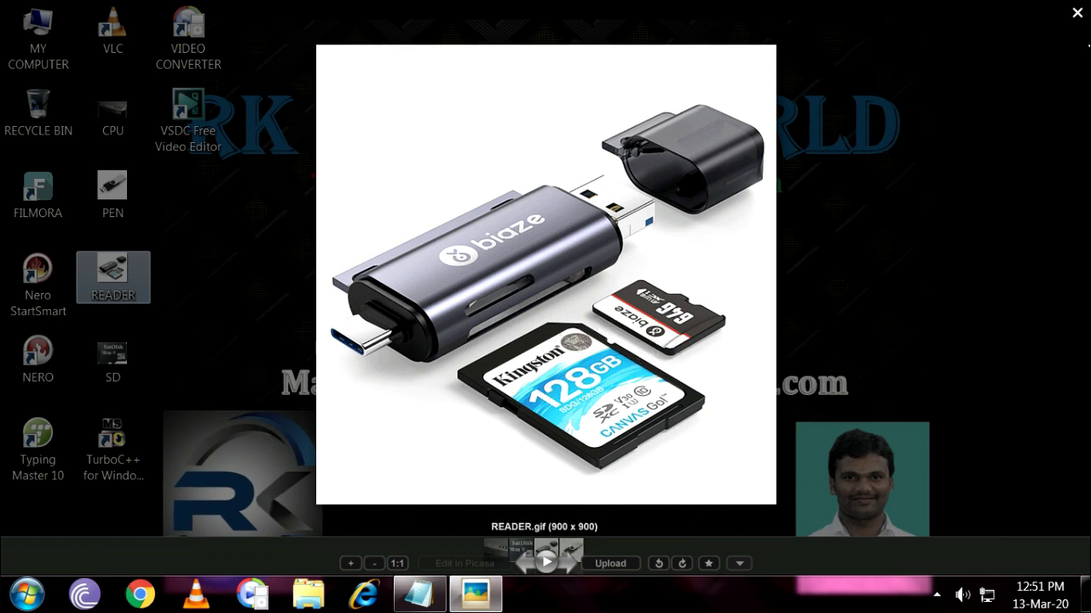
{"action": "left_click", "coordinate": [1078, 12]}
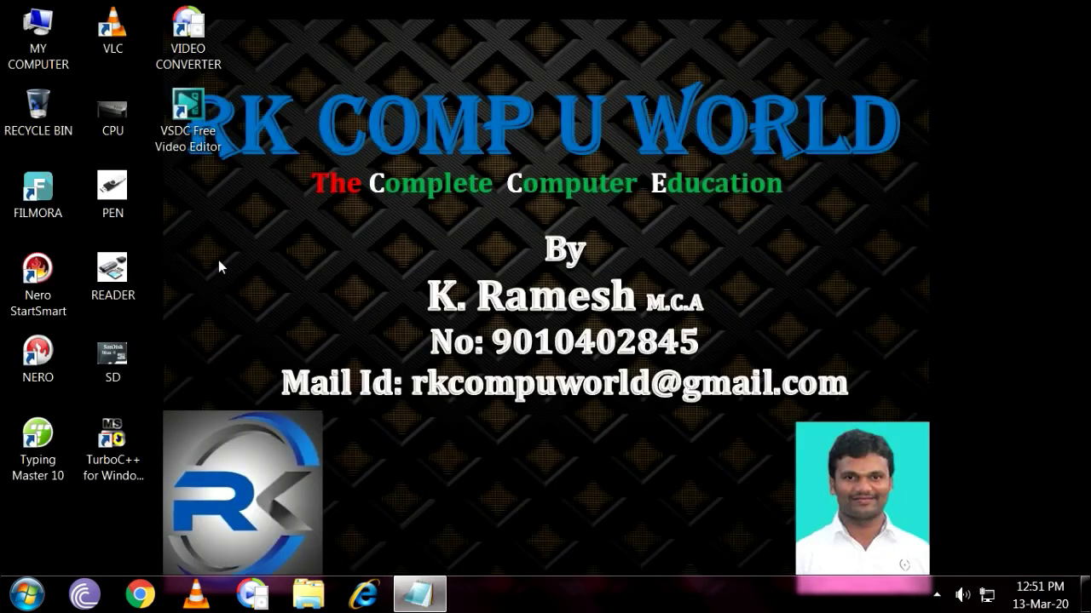
{"action": "double_click", "coordinate": [126, 199]}
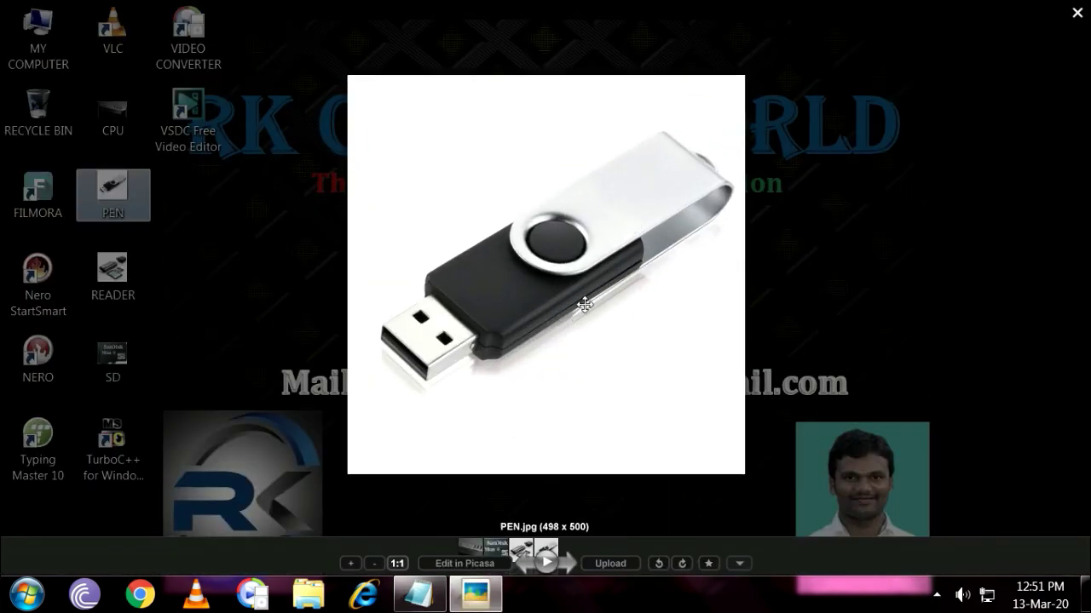
{"action": "left_click", "coordinate": [1078, 12]}
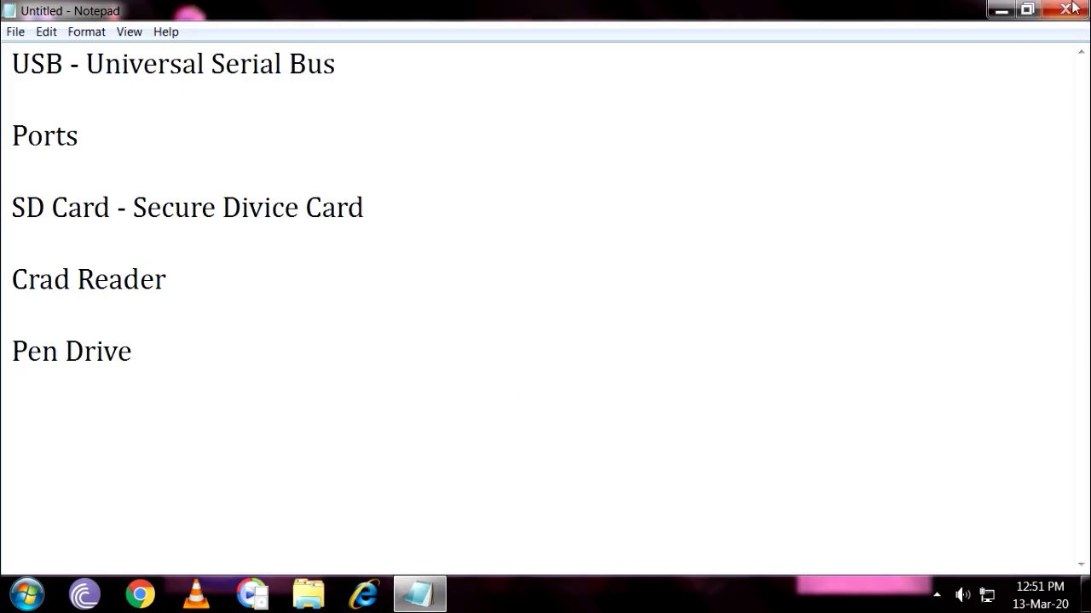
- Minimise the Notepad notes and refresh the desktop
{"action": "left_click", "coordinate": [1001, 10]}
{"action": "right_click", "coordinate": [419, 144]}
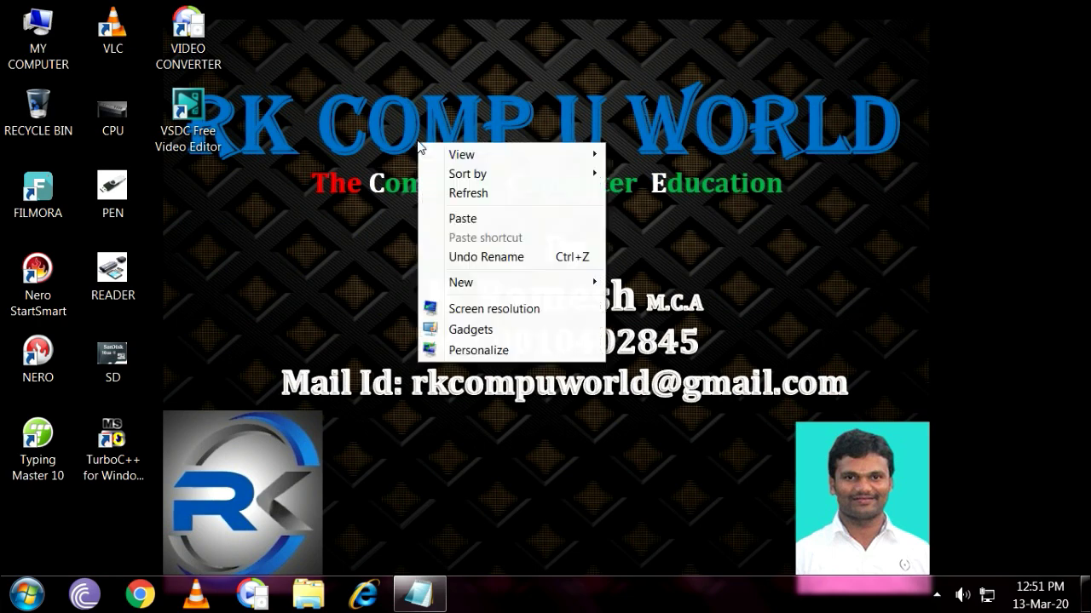
{"action": "left_click", "coordinate": [451, 194]}
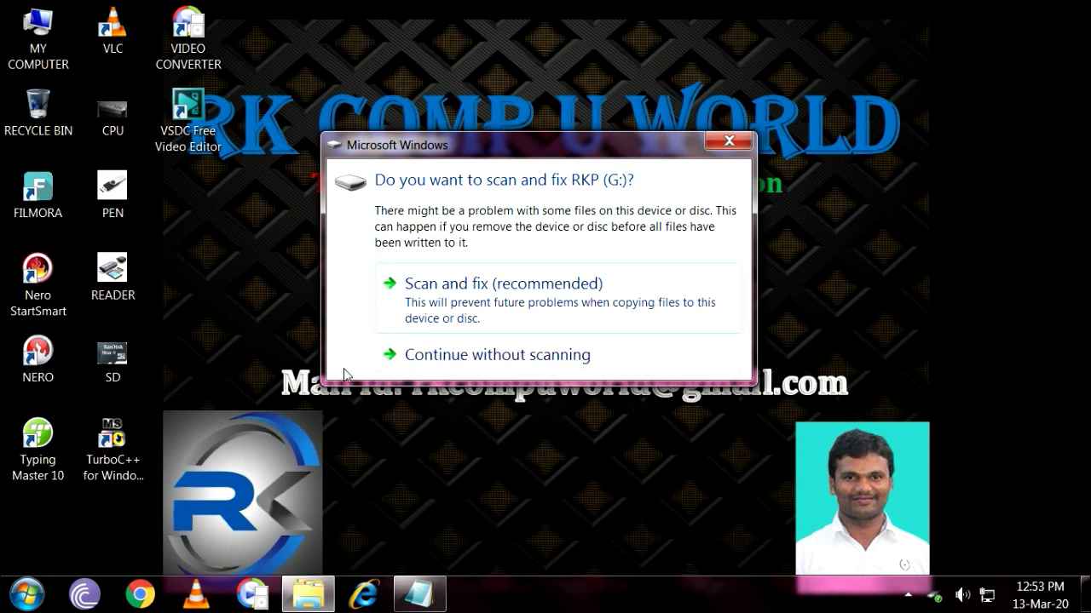
- Dismiss the scan-and-fix prompt for the connected RKP (G:) drive and open the drive through MY COMPUTER
{"action": "left_click", "coordinate": [729, 141]}
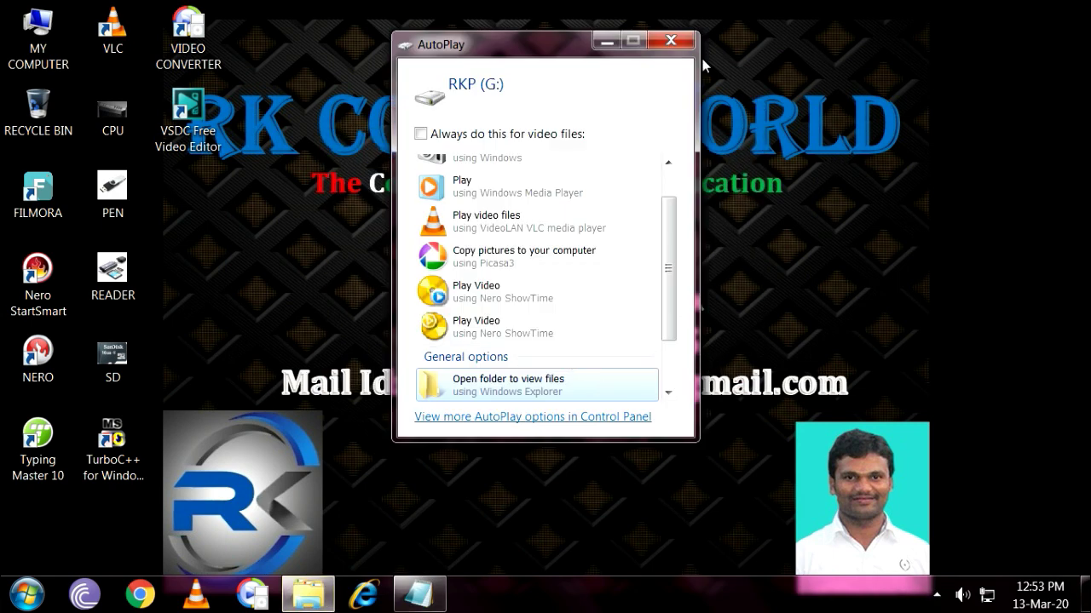
{"action": "left_click", "coordinate": [539, 382]}
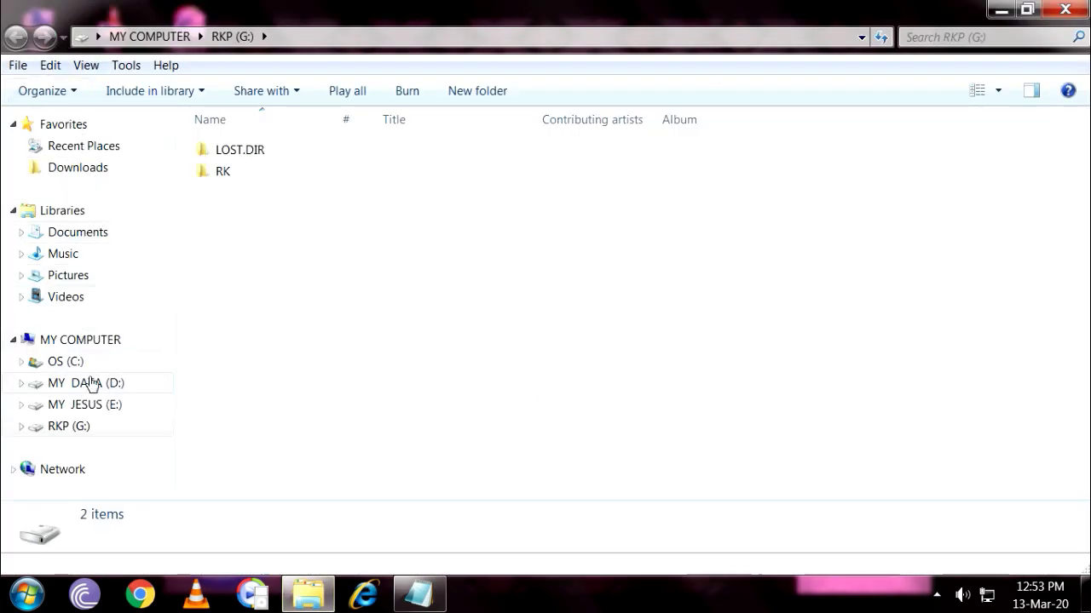
{"action": "left_click", "coordinate": [89, 342]}
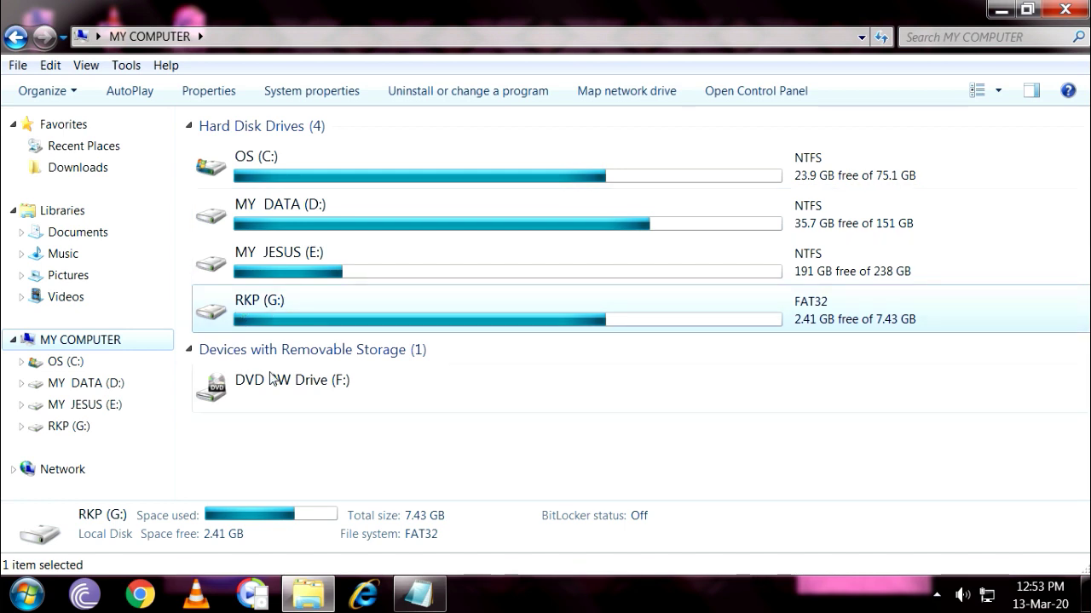
{"action": "double_click", "coordinate": [300, 317]}
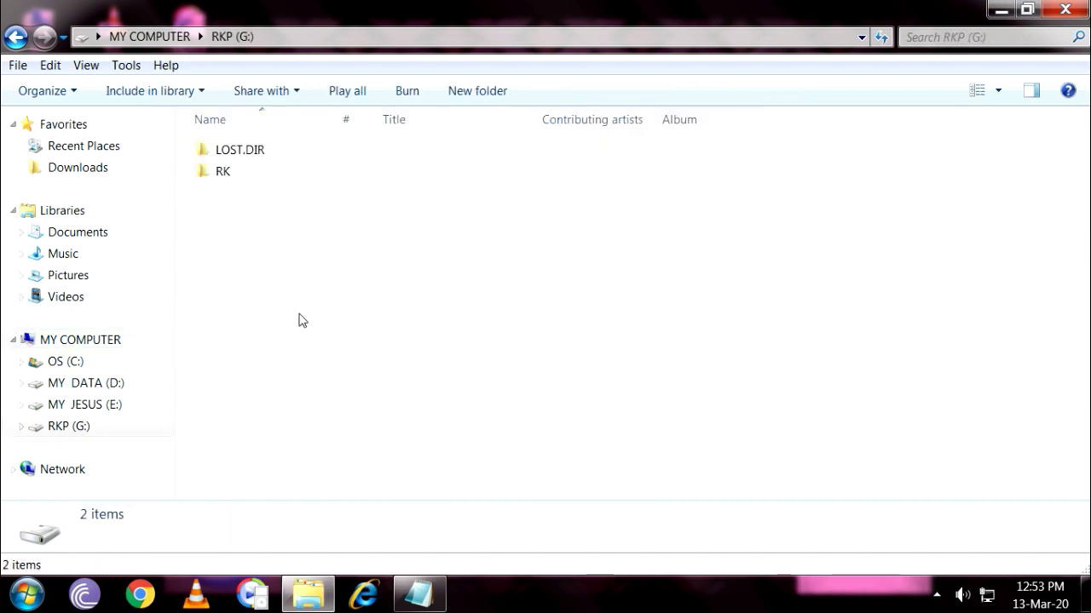
- Copy the 00005 video from the RK folder on RKP (G:) into the Downloads folder
{"action": "double_click", "coordinate": [227, 173]}
{"action": "left_click", "coordinate": [229, 175]}
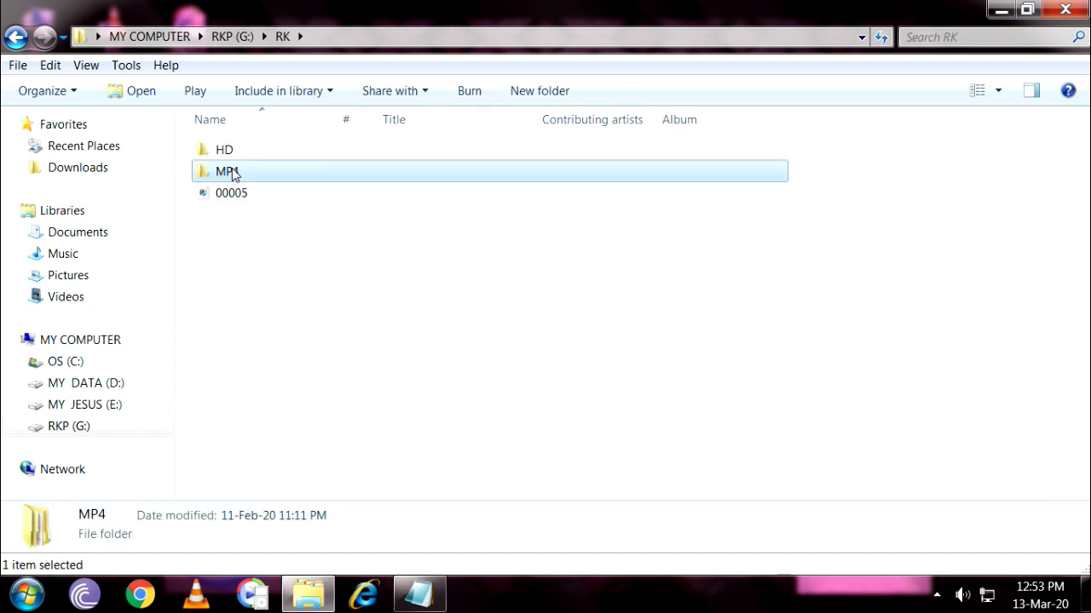
{"action": "left_click", "coordinate": [229, 194]}
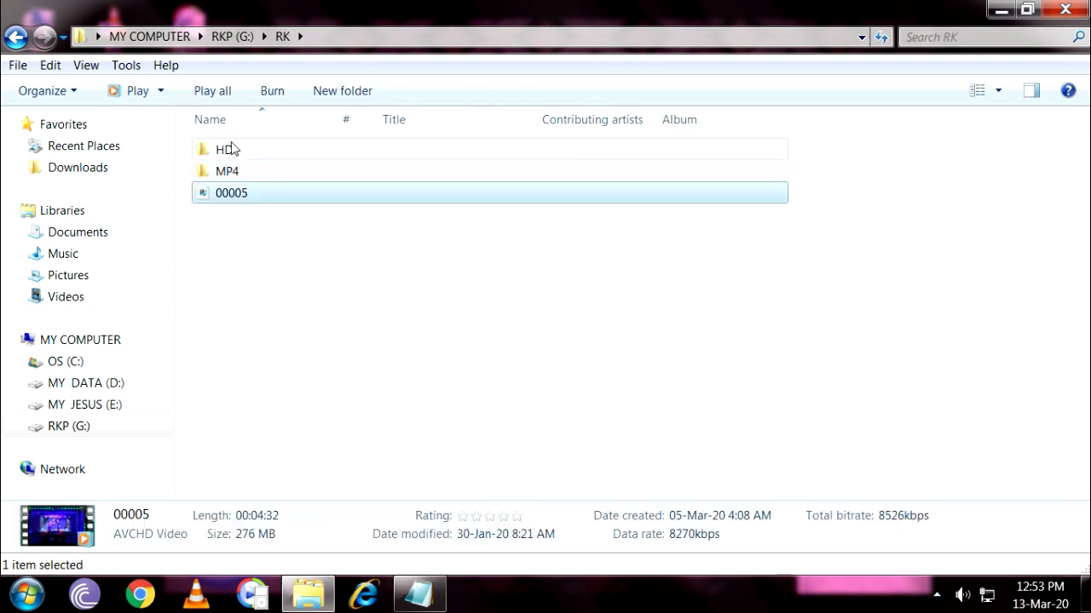
{"action": "right_click", "coordinate": [241, 196]}
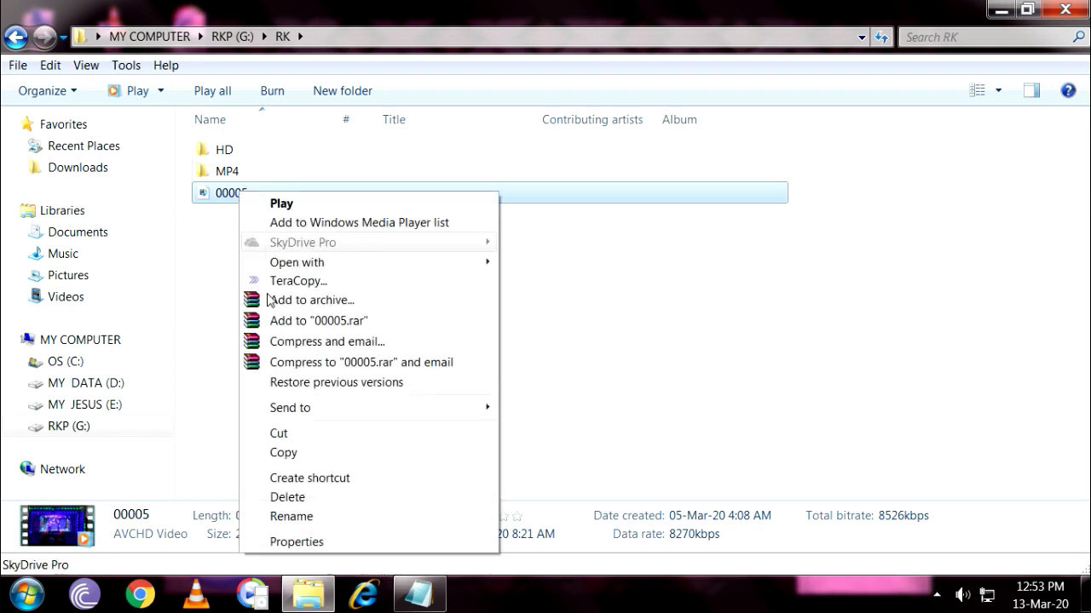
{"action": "left_click", "coordinate": [290, 453]}
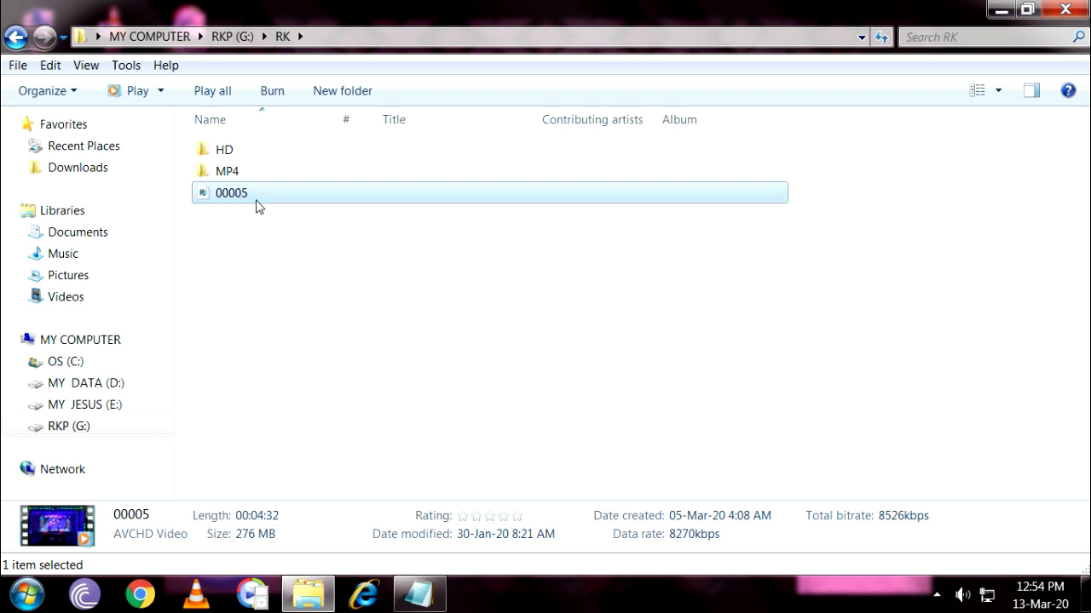
{"action": "left_click", "coordinate": [75, 171]}
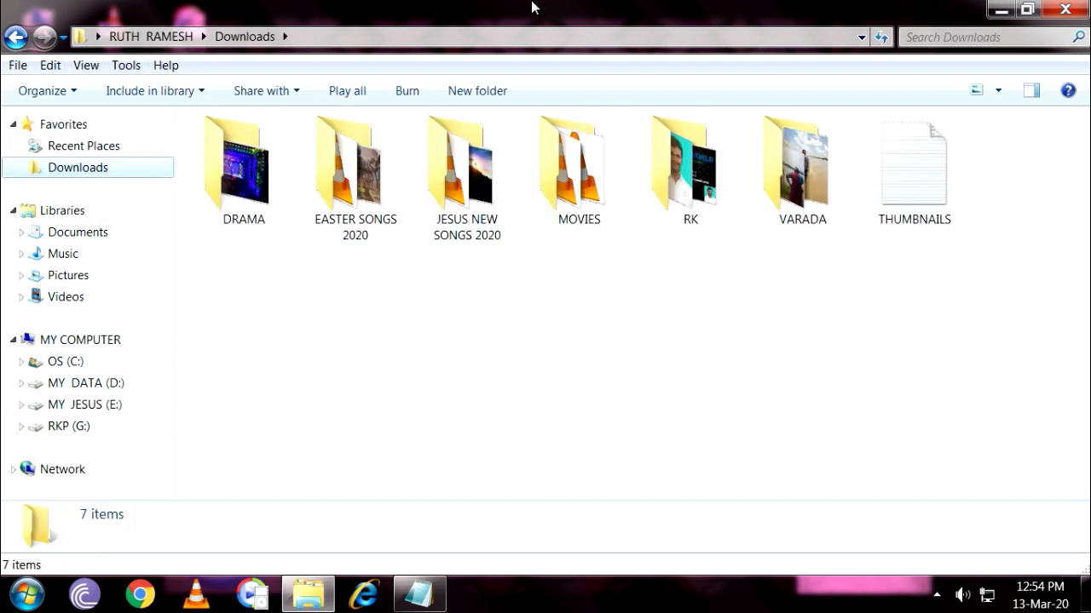
{"action": "right_click", "coordinate": [368, 298]}
{"action": "left_click", "coordinate": [407, 417]}
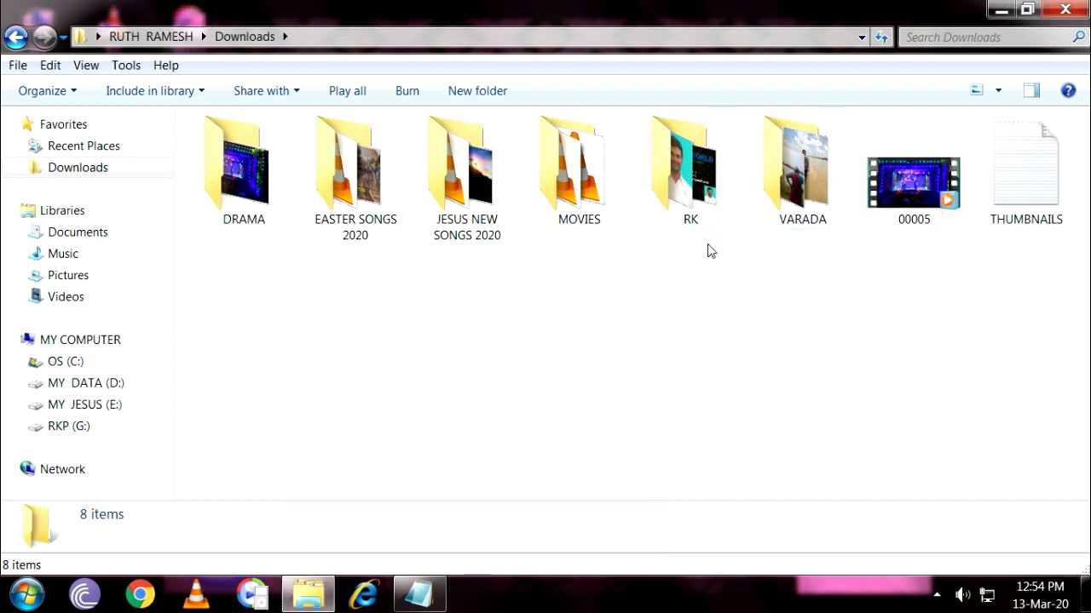
- Copy the THUMBNAILS text document from Downloads to the top level of the RKP (G:) drive
{"action": "left_click", "coordinate": [1025, 181]}
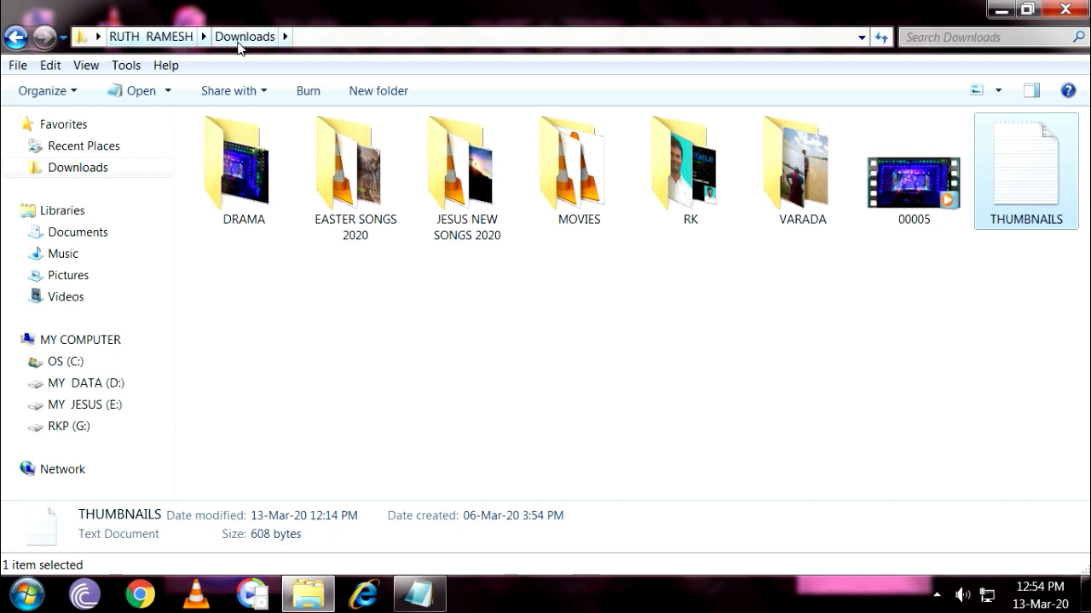
{"action": "left_click", "coordinate": [78, 167]}
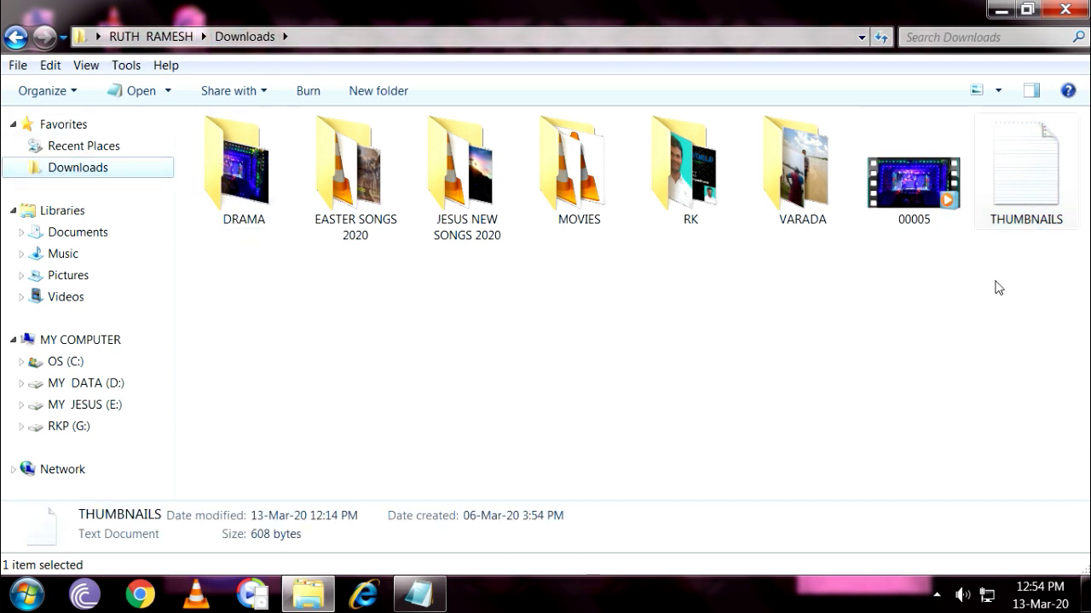
{"action": "right_click", "coordinate": [1024, 175]}
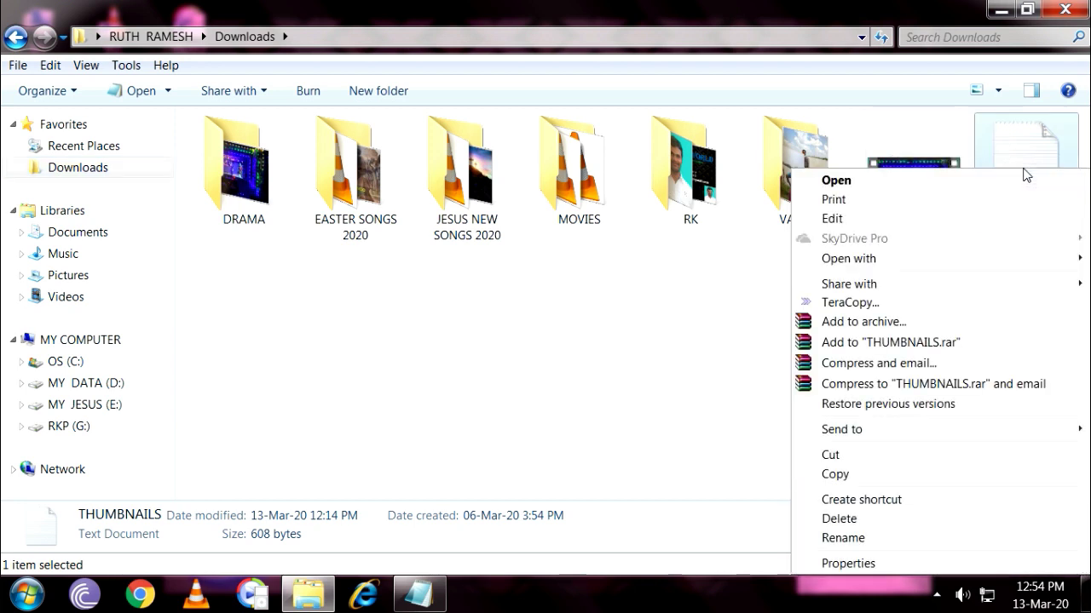
{"action": "left_click", "coordinate": [831, 477]}
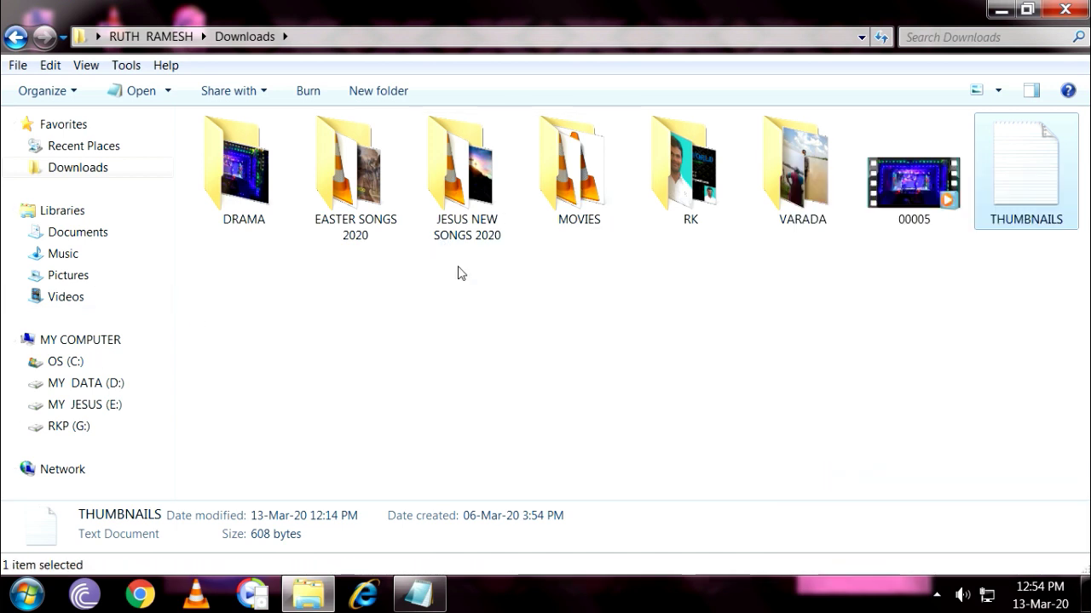
{"action": "left_click", "coordinate": [68, 427]}
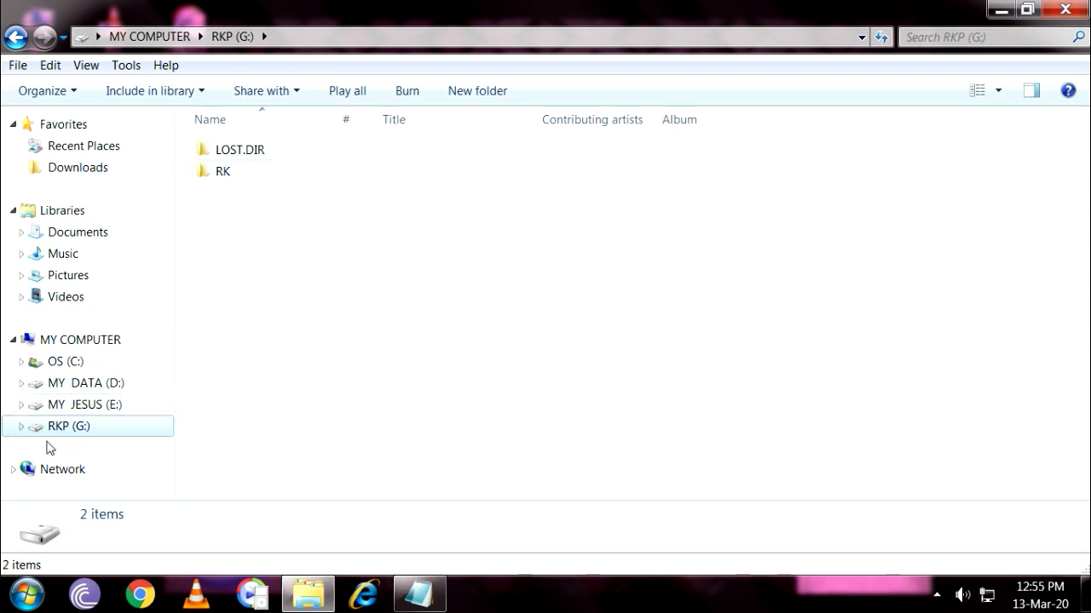
{"action": "right_click", "coordinate": [257, 246]}
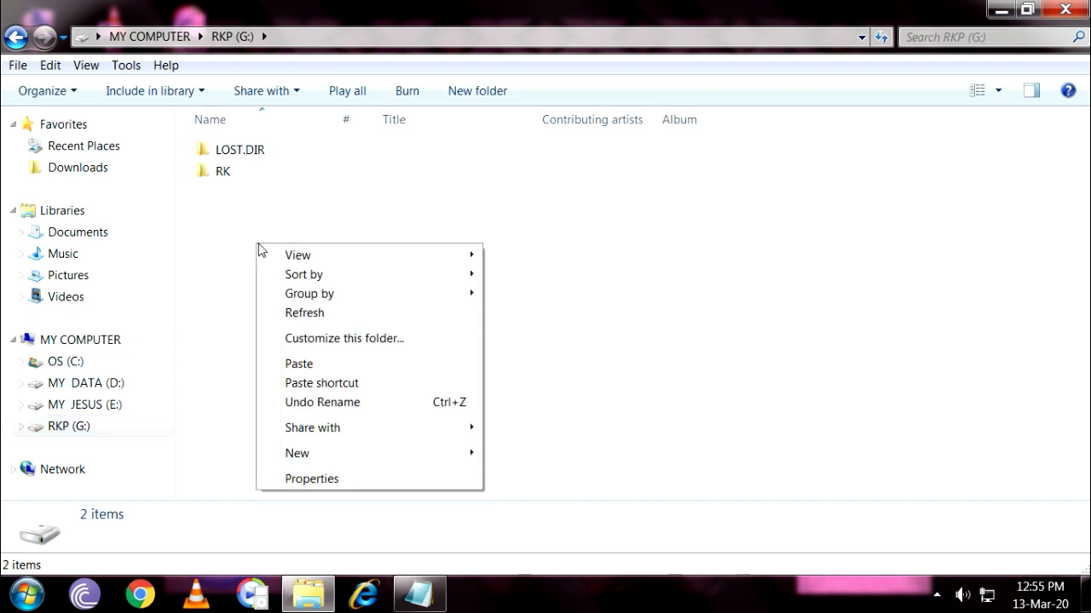
{"action": "left_click", "coordinate": [310, 369]}
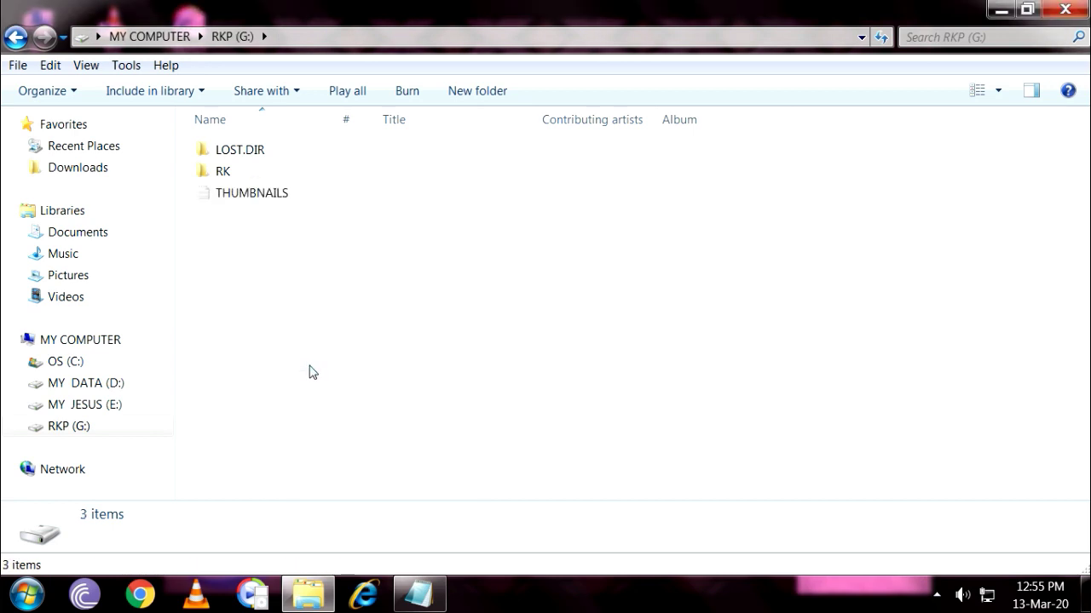
- Select the THUMBNAILS file on RKP (G:) to check the copy, and refresh the drive's file list
{"action": "left_click", "coordinate": [261, 200]}
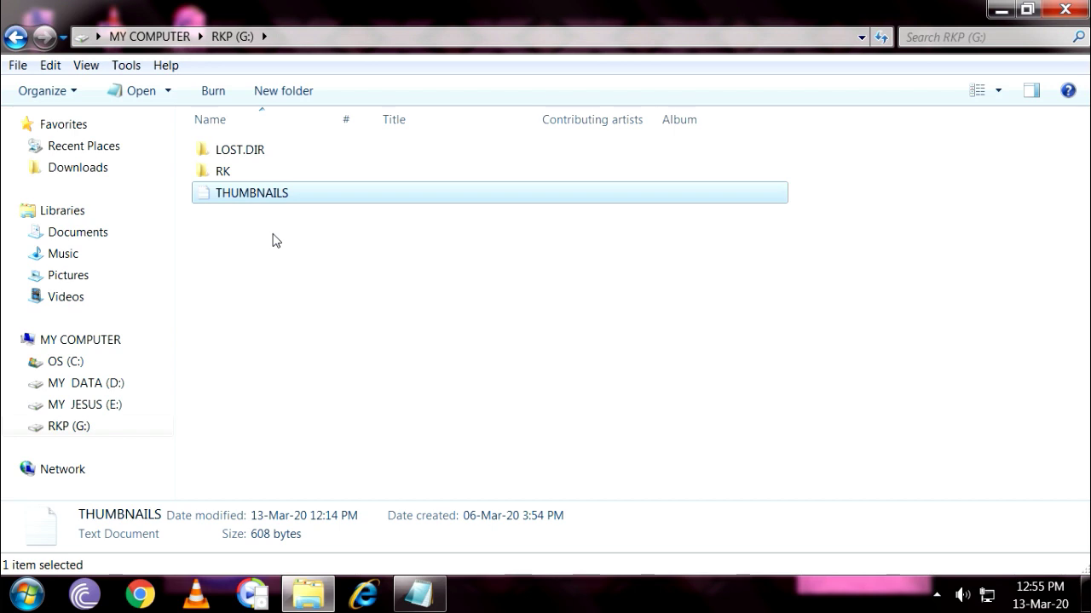
{"action": "right_click", "coordinate": [282, 249]}
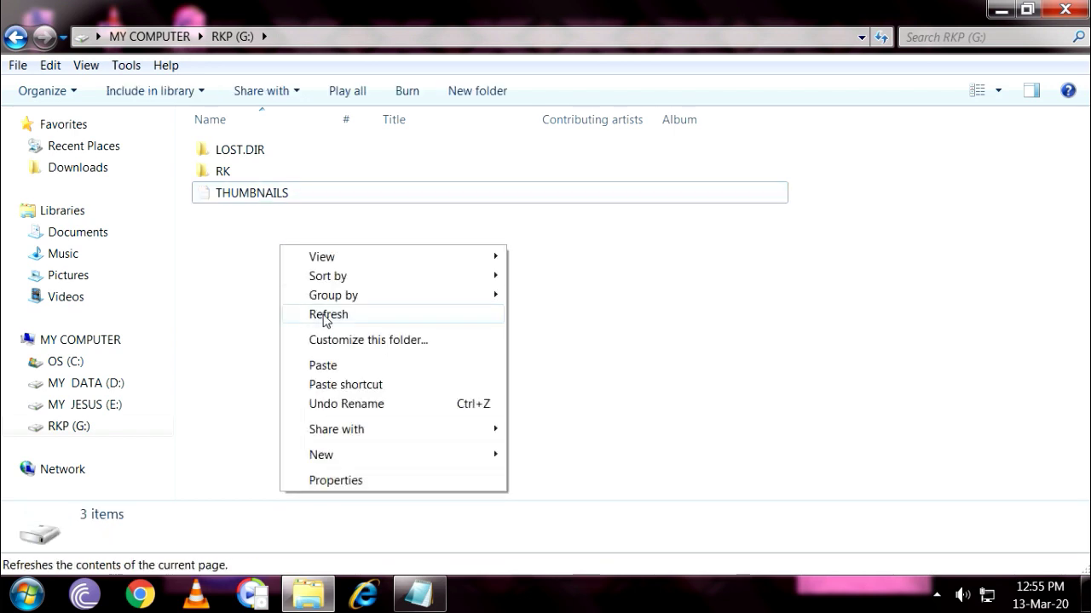
{"action": "left_click", "coordinate": [327, 316]}
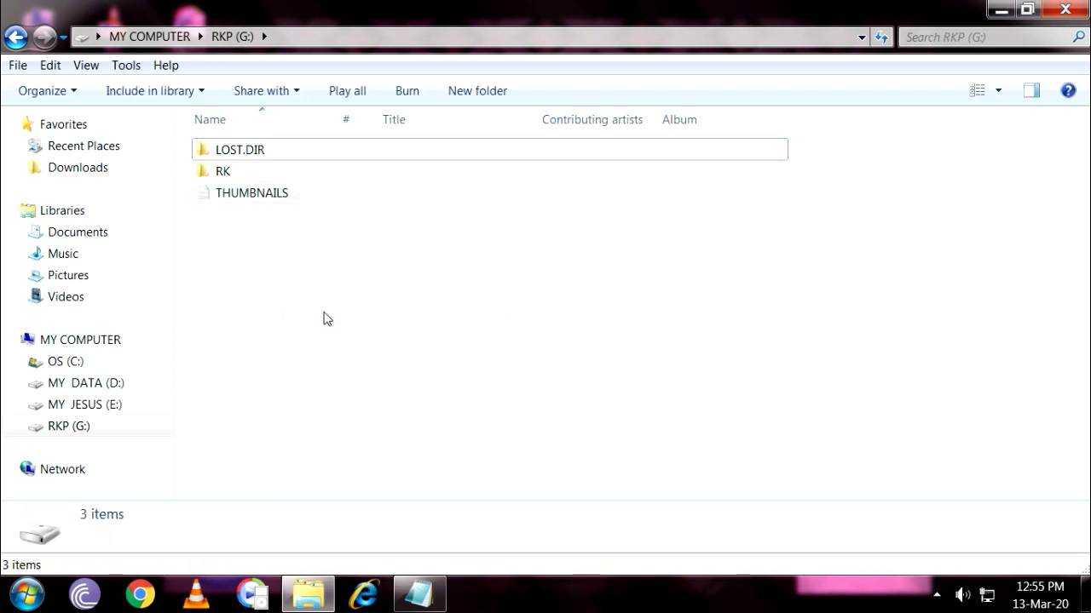